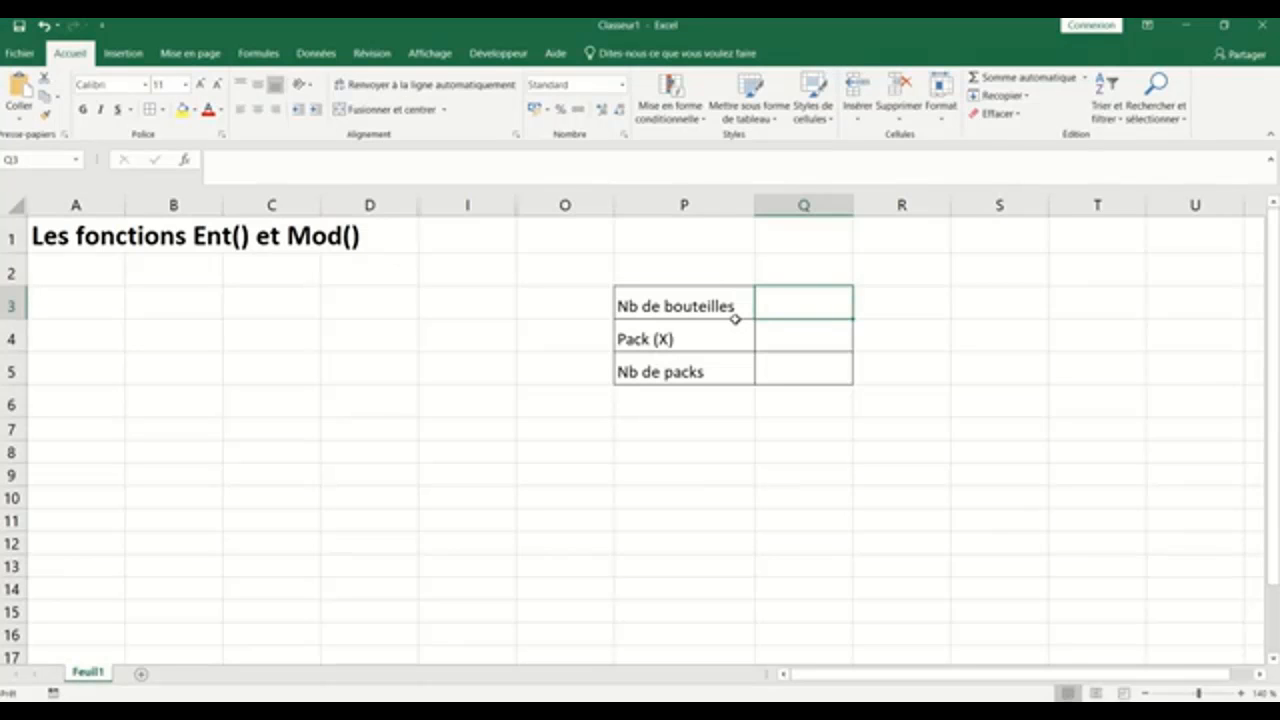
Step: Enter 64857 as the number of bottles in Q3 and 24 as the pack size in Q4
text(64857)
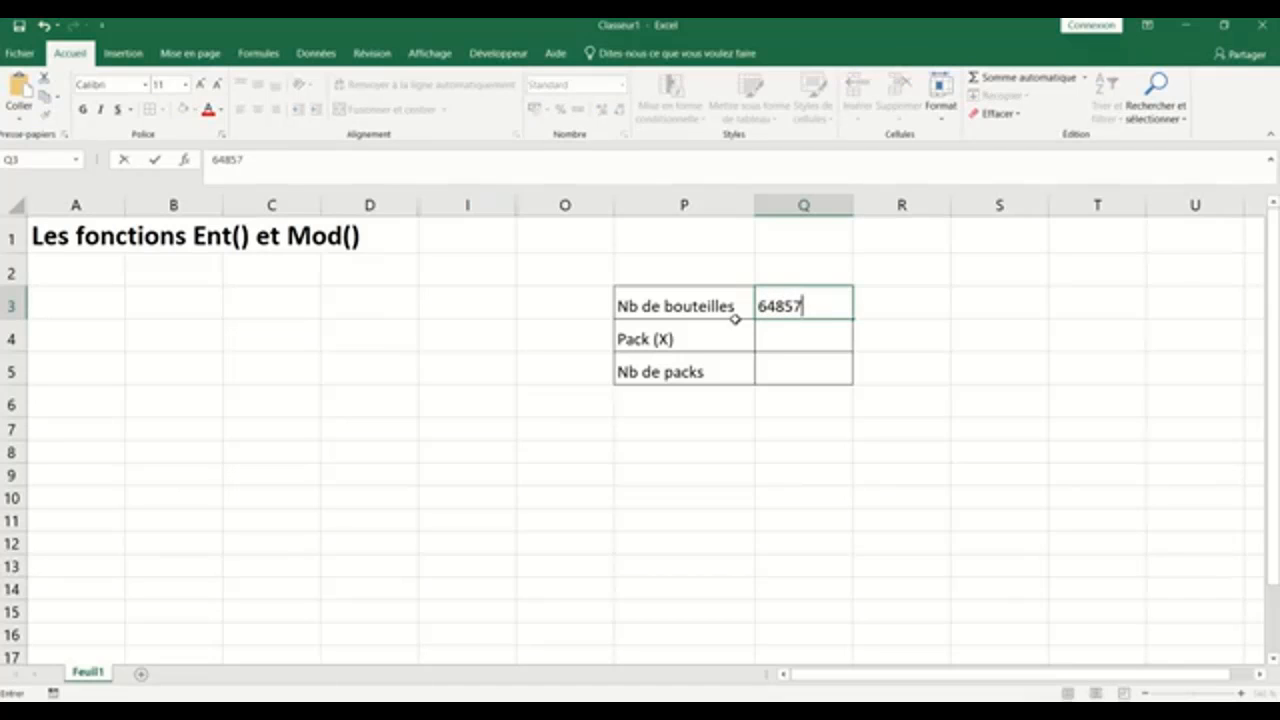
key(Return)
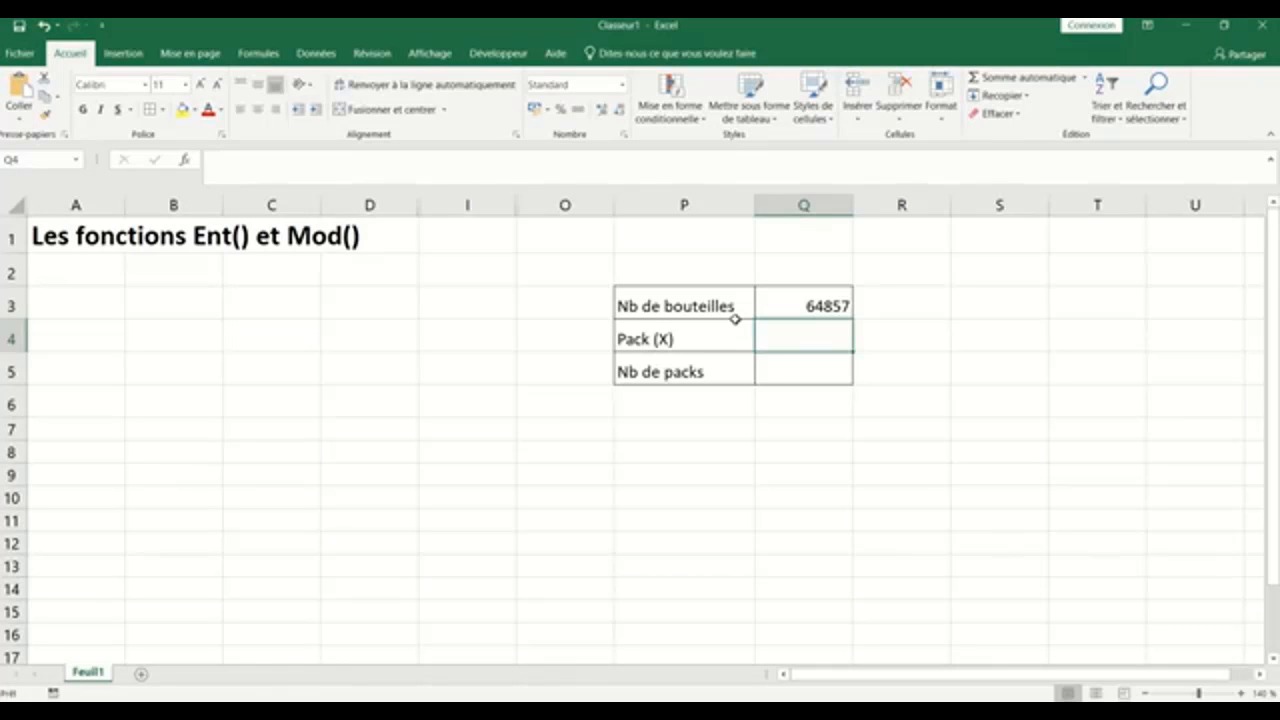
text(24)
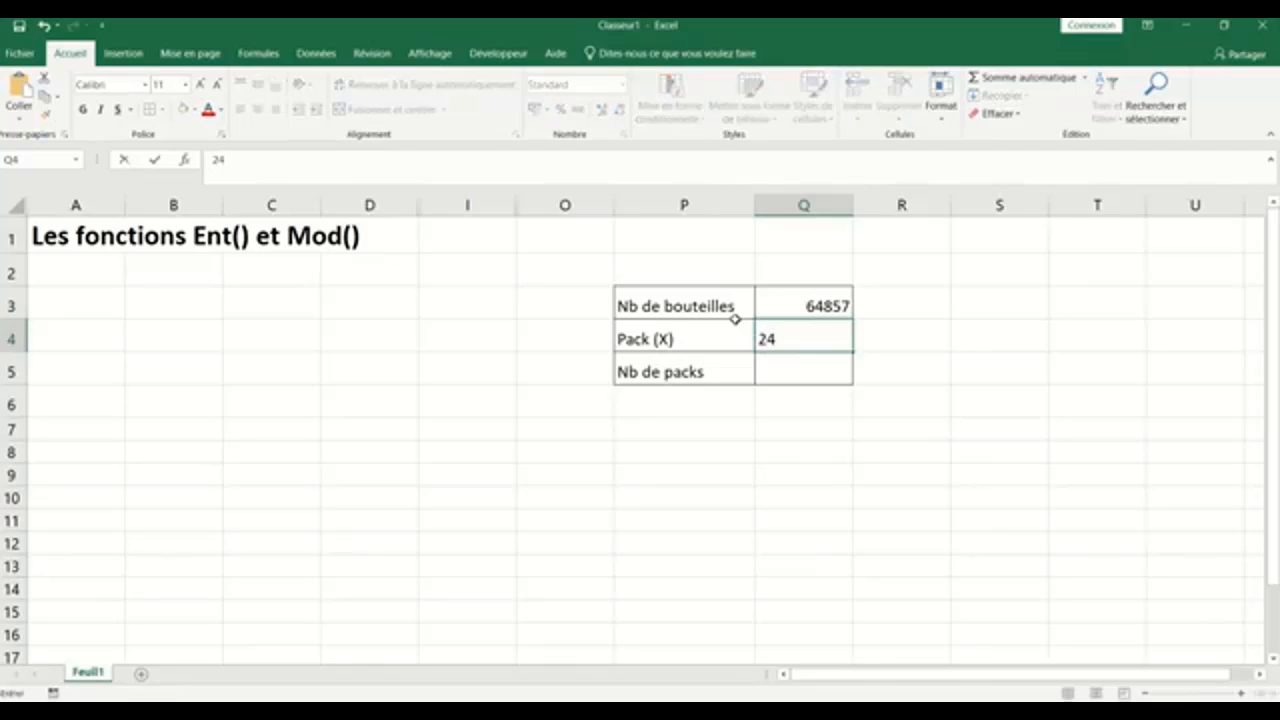
key(Return)
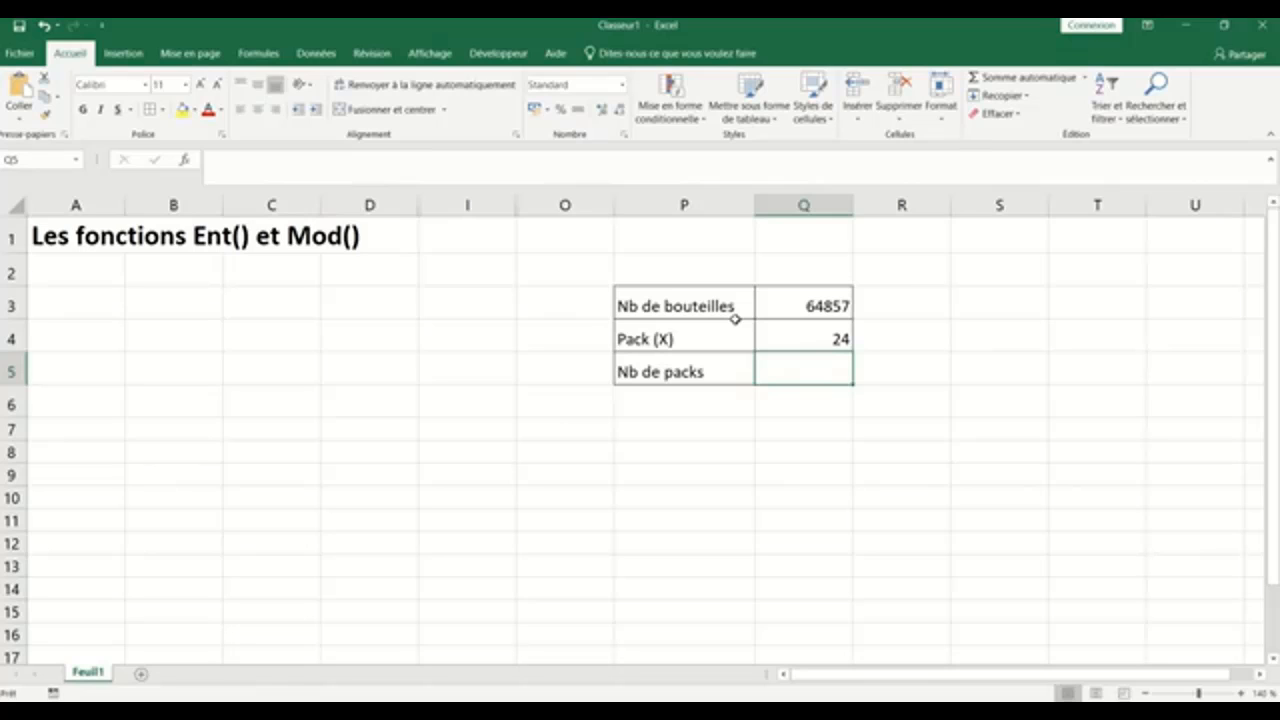
Step: Calculate the number of packs in Q5 with the formula =Q3/Q4
text(=)
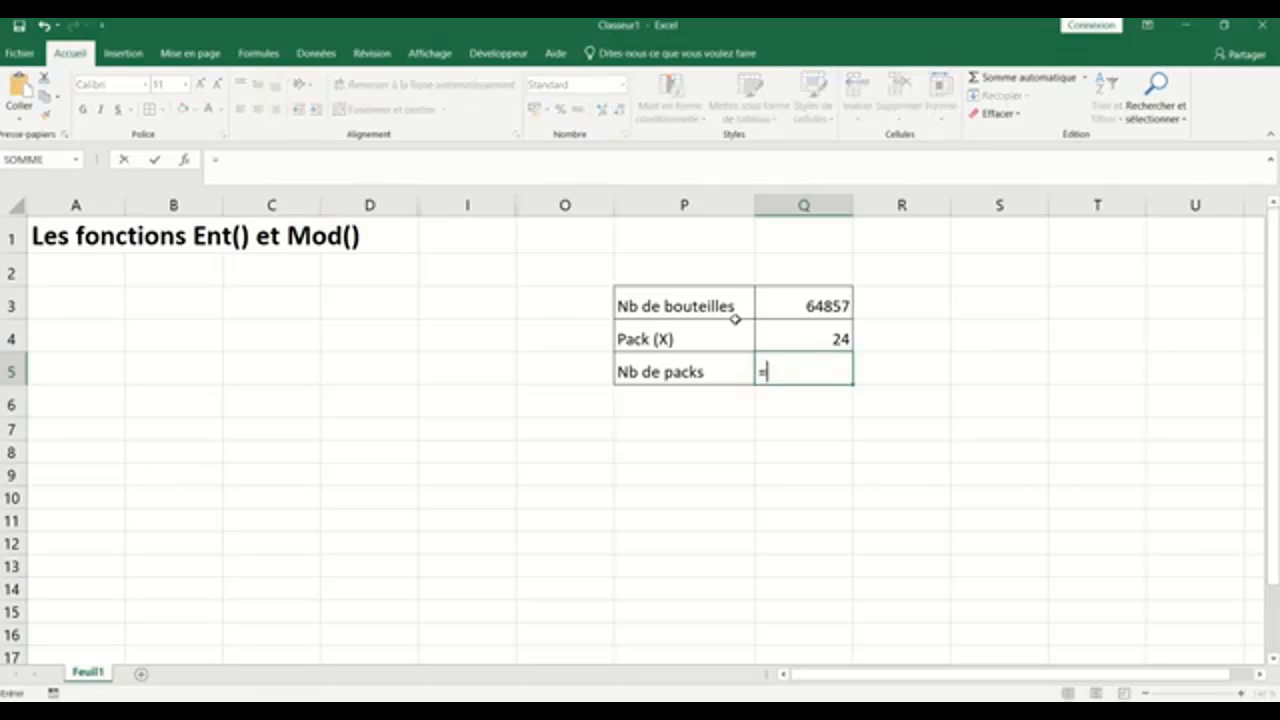
click(800, 306)
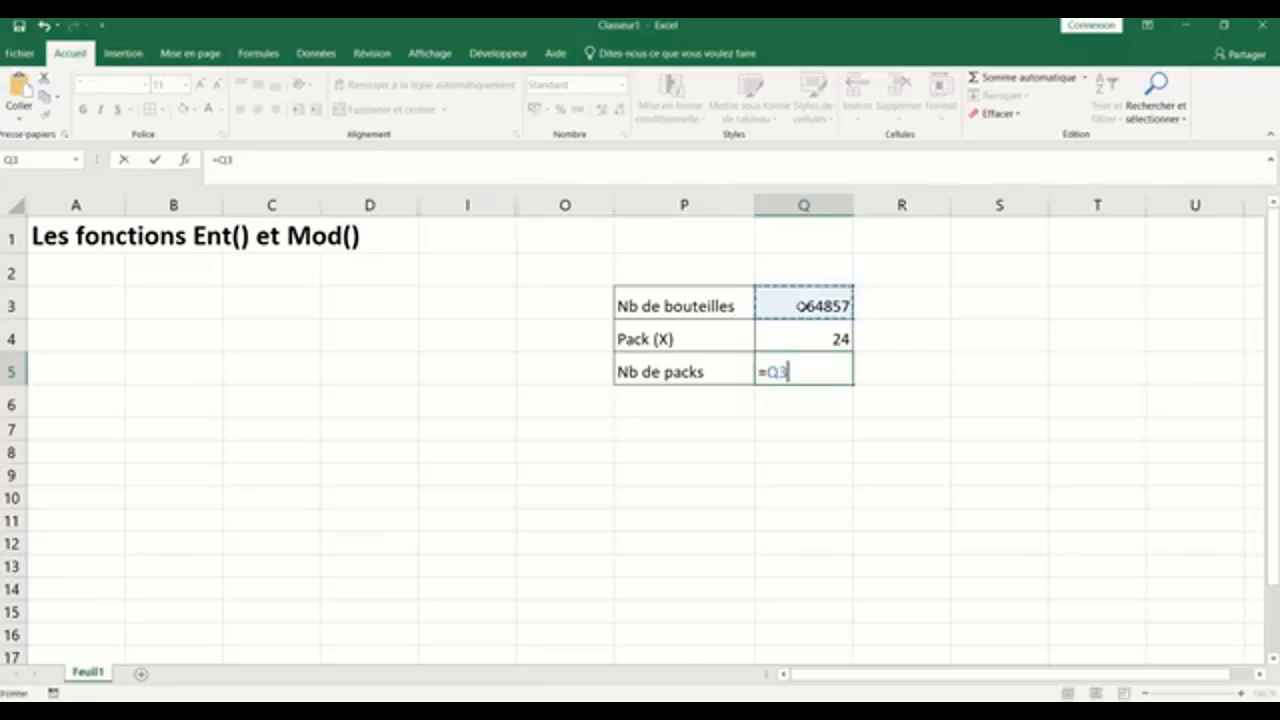
text(/)
click(807, 339)
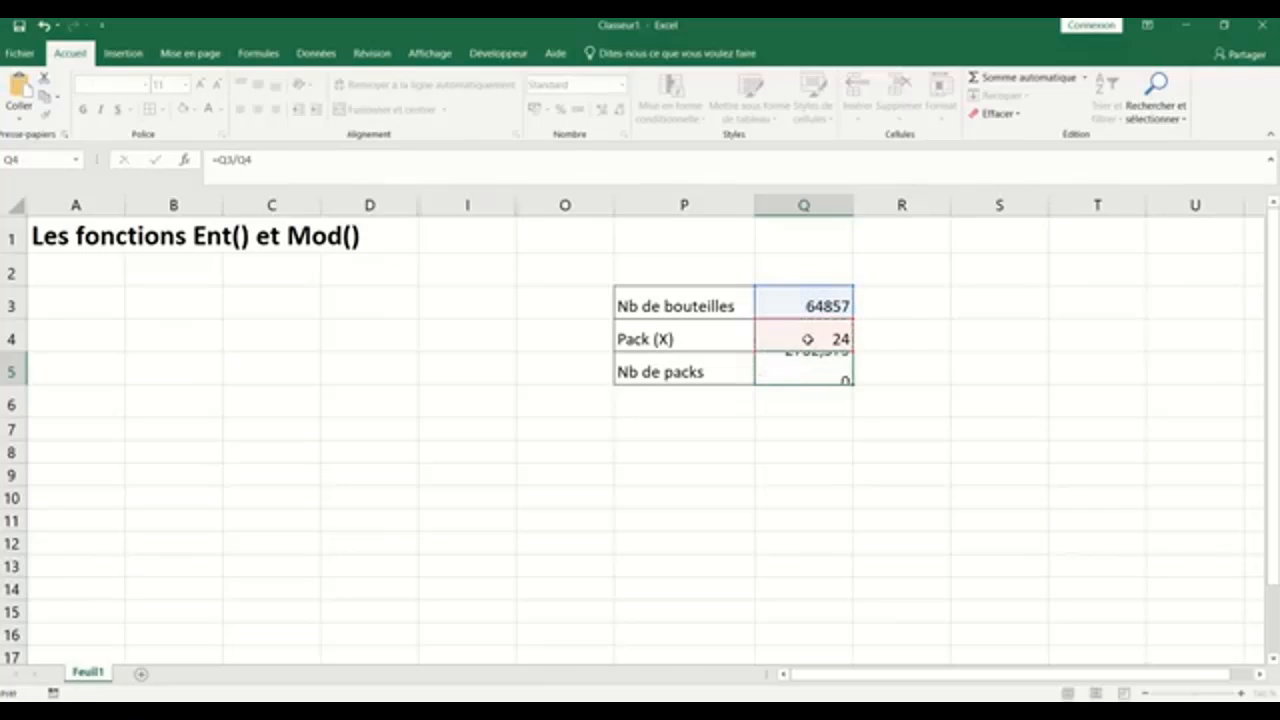
key(Return)
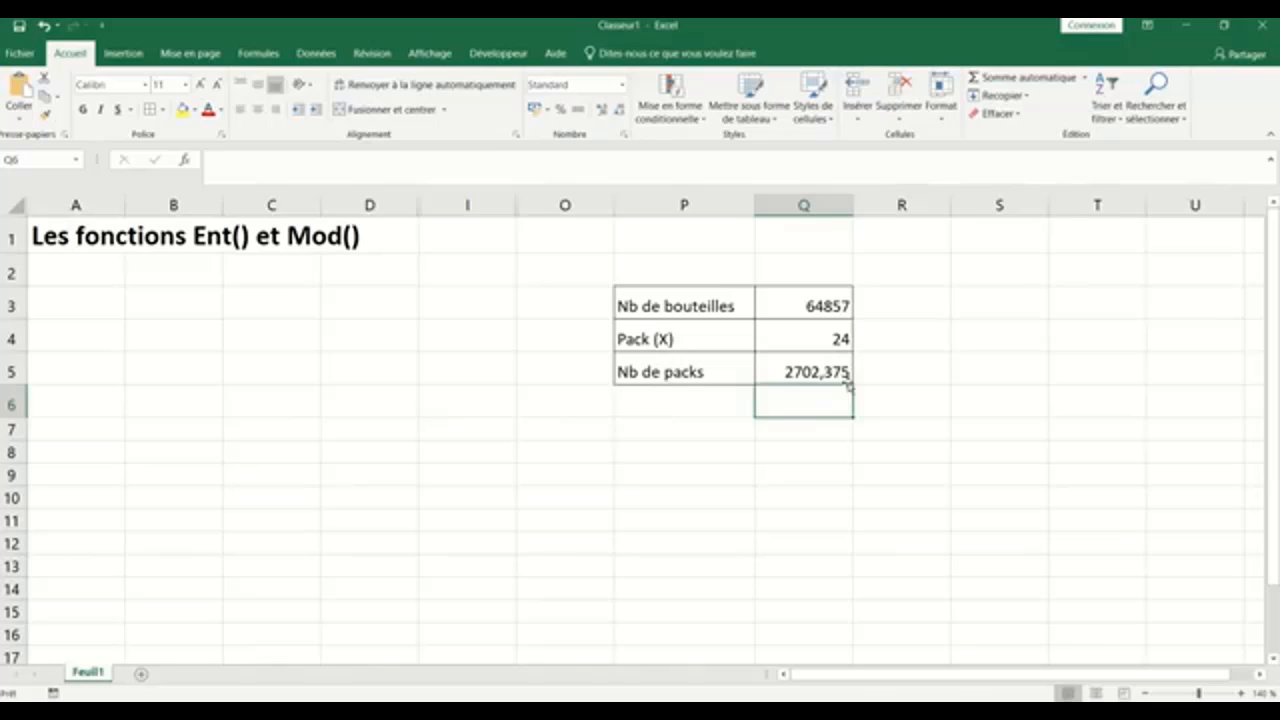
Step: Reduce the displayed number of packs in Q5 to zero decimals, and extend it back to four decimals
click(793, 367)
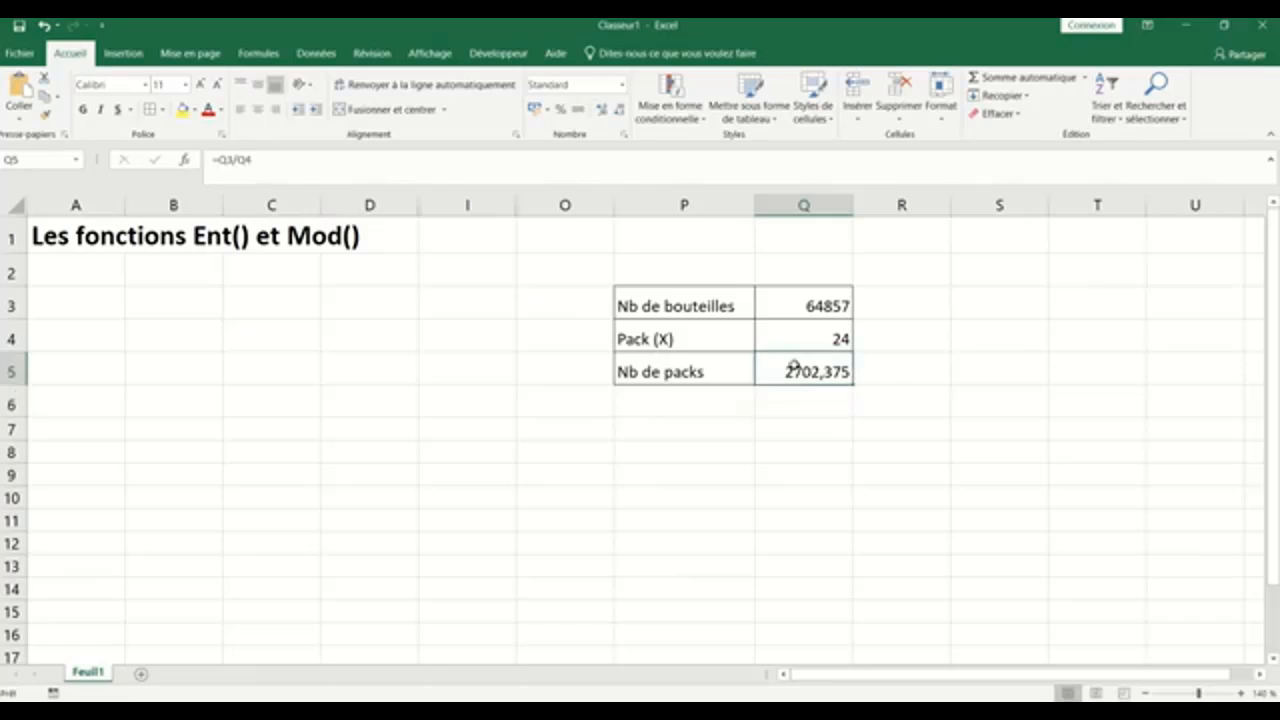
click(626, 117)
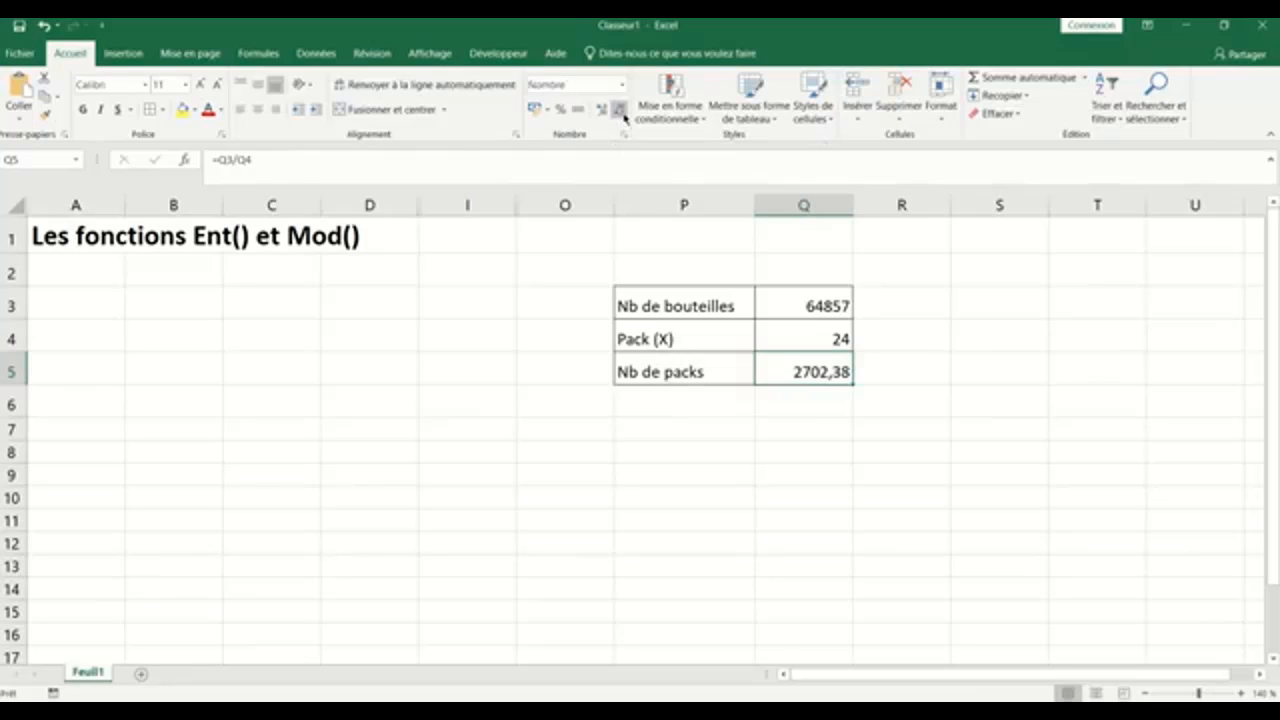
click(625, 118)
click(625, 118)
click(601, 112)
click(601, 112)
click(601, 112)
click(601, 112)
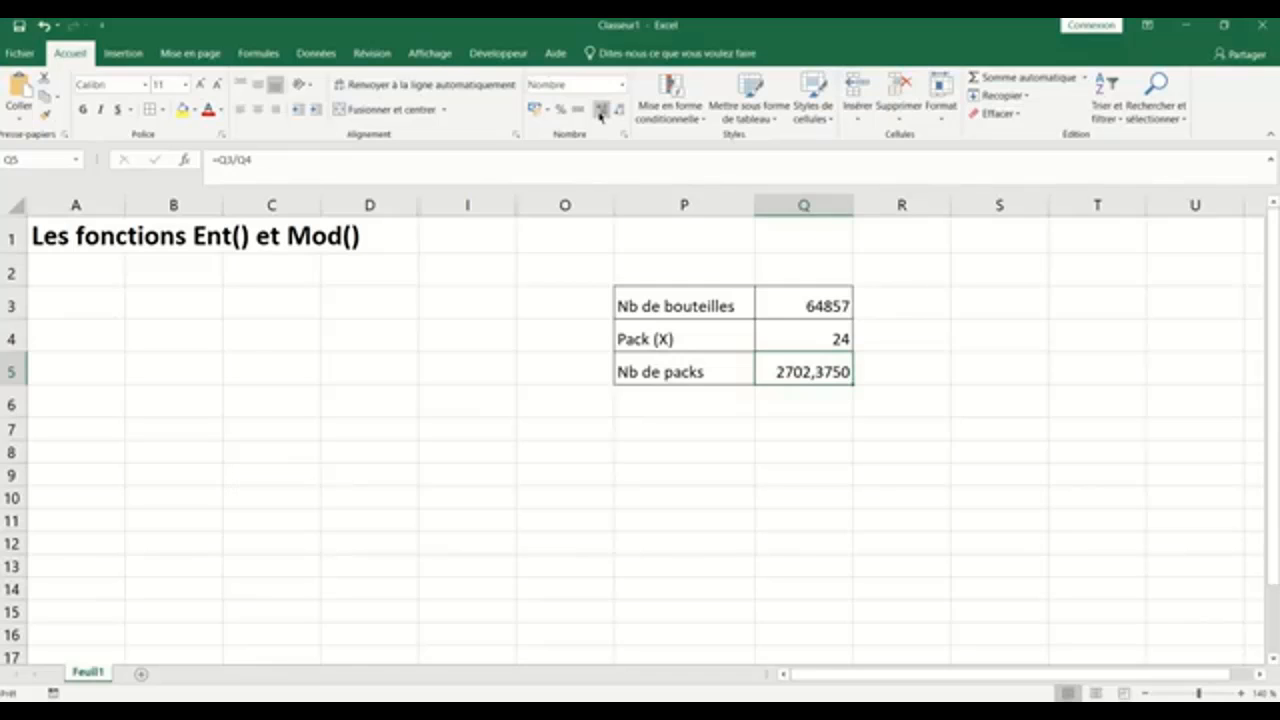
Step: Change the pack size in Q4 to 12
click(821, 340)
text(12)
key(Return)
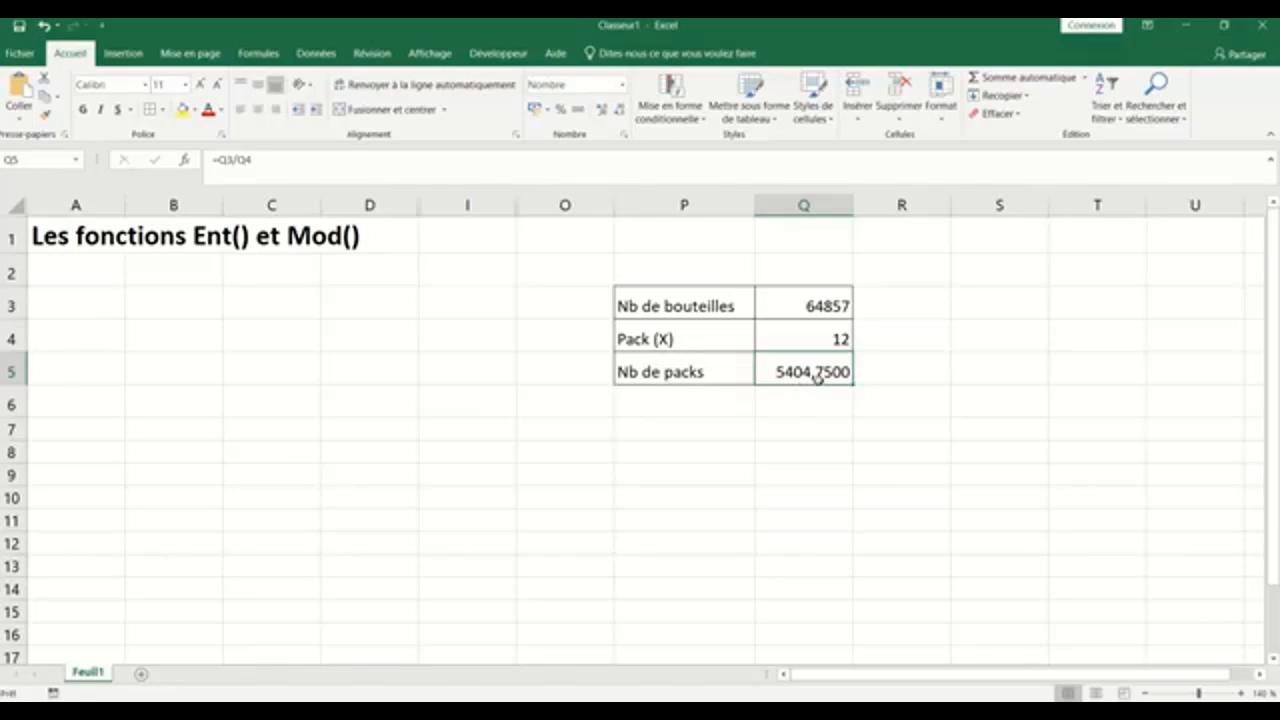
Step: Show the number of packs in Q5 without decimals, and restore the display to two decimals
click(618, 110)
click(618, 110)
click(618, 110)
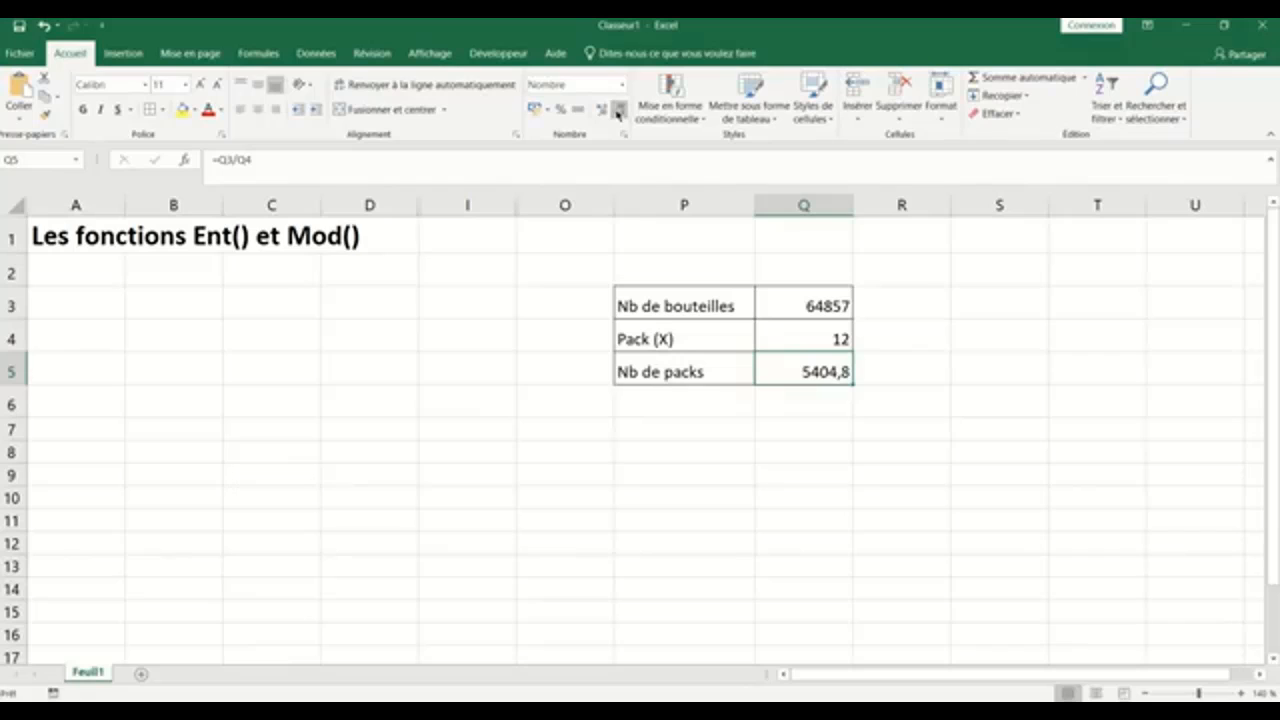
click(618, 110)
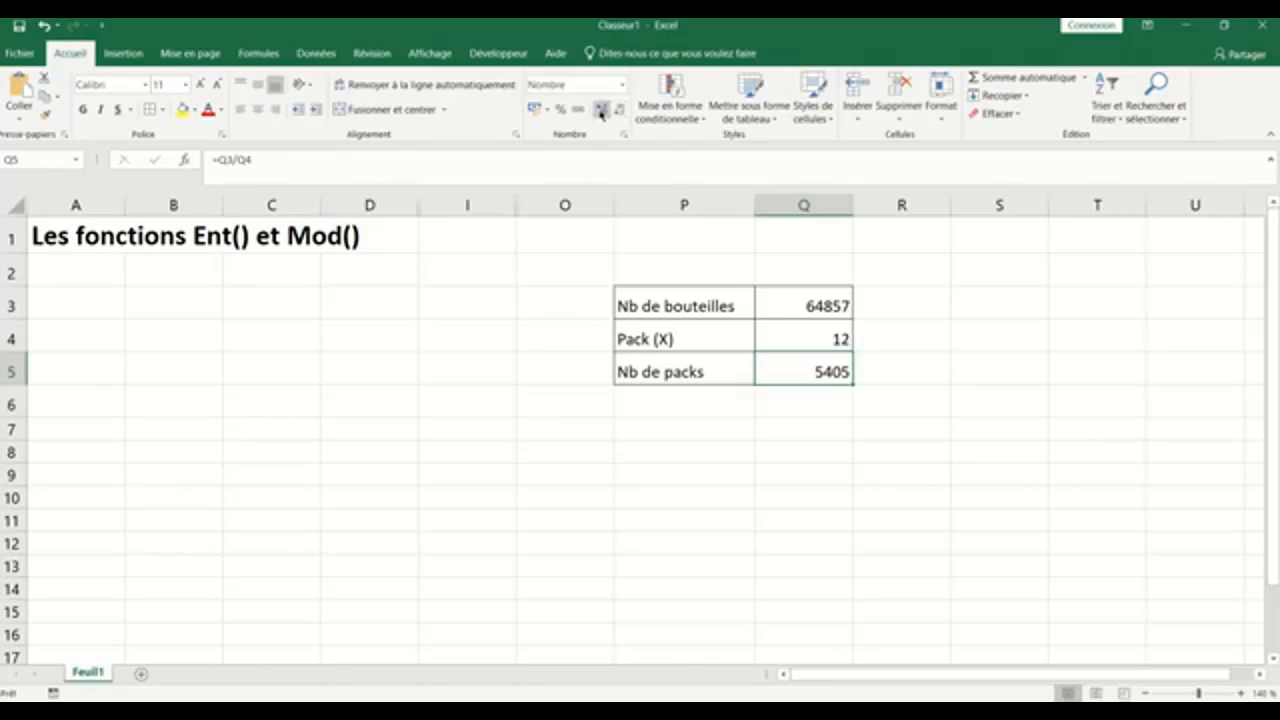
click(601, 110)
click(601, 110)
Step: Wrap the division in Q5 in the ENT function so the formula reads =ENT(Q3/Q4)
double_click(796, 372)
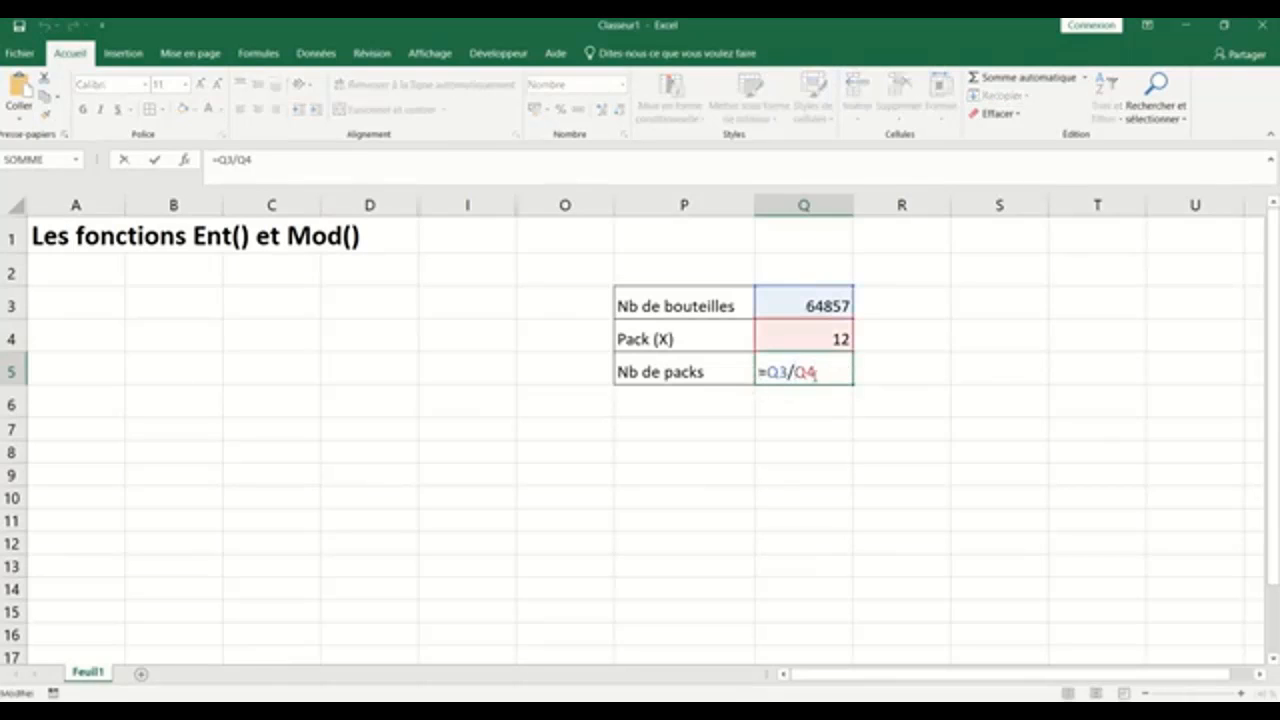
click(765, 372)
text(ent()
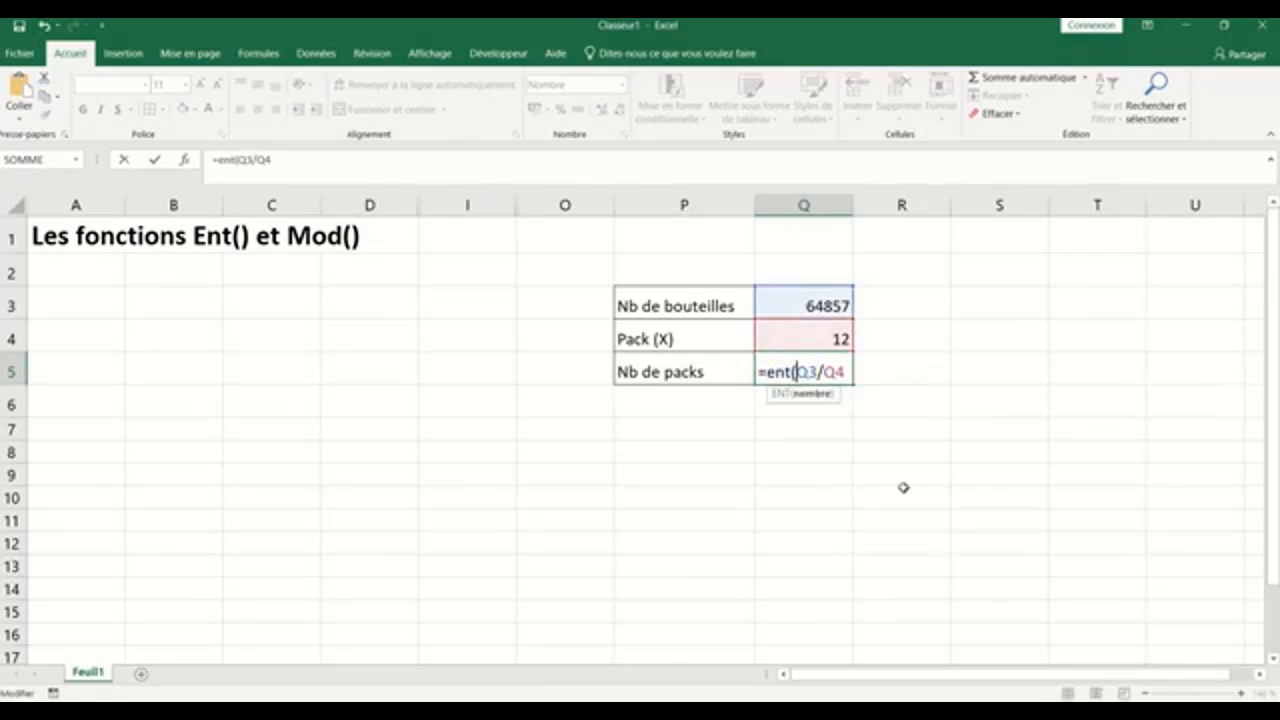
click(849, 372)
text())
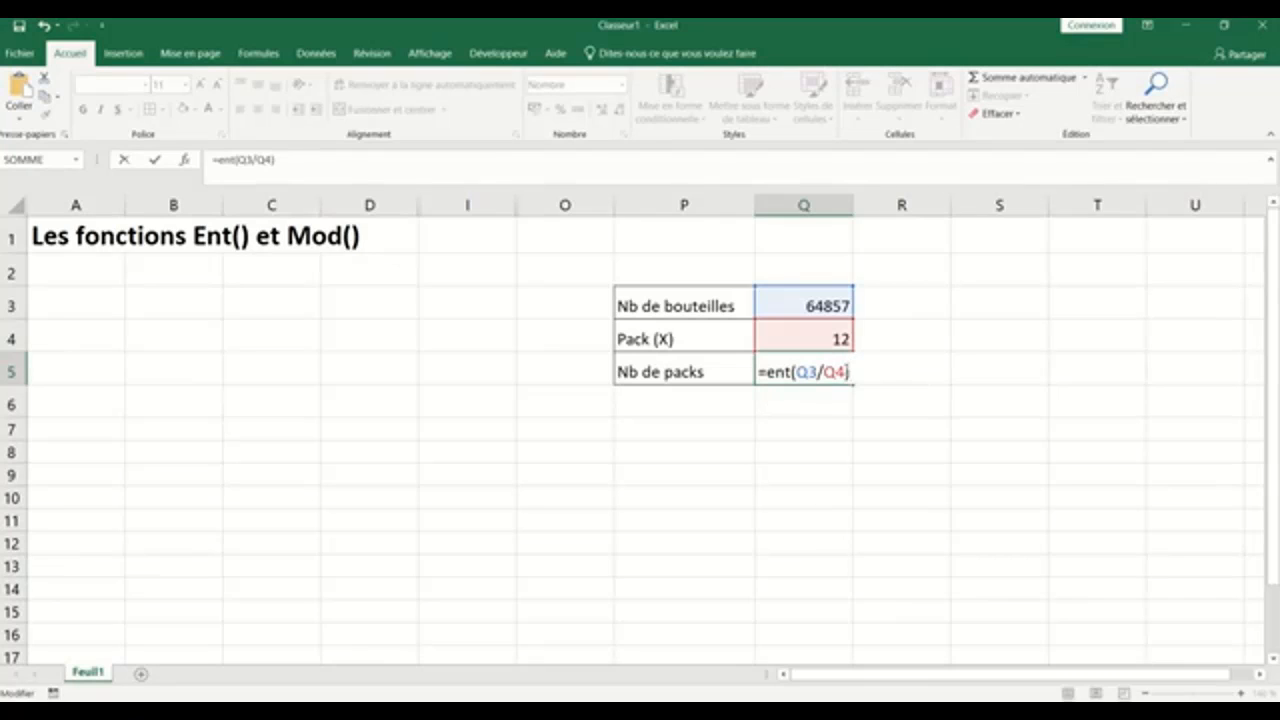
key(Return)
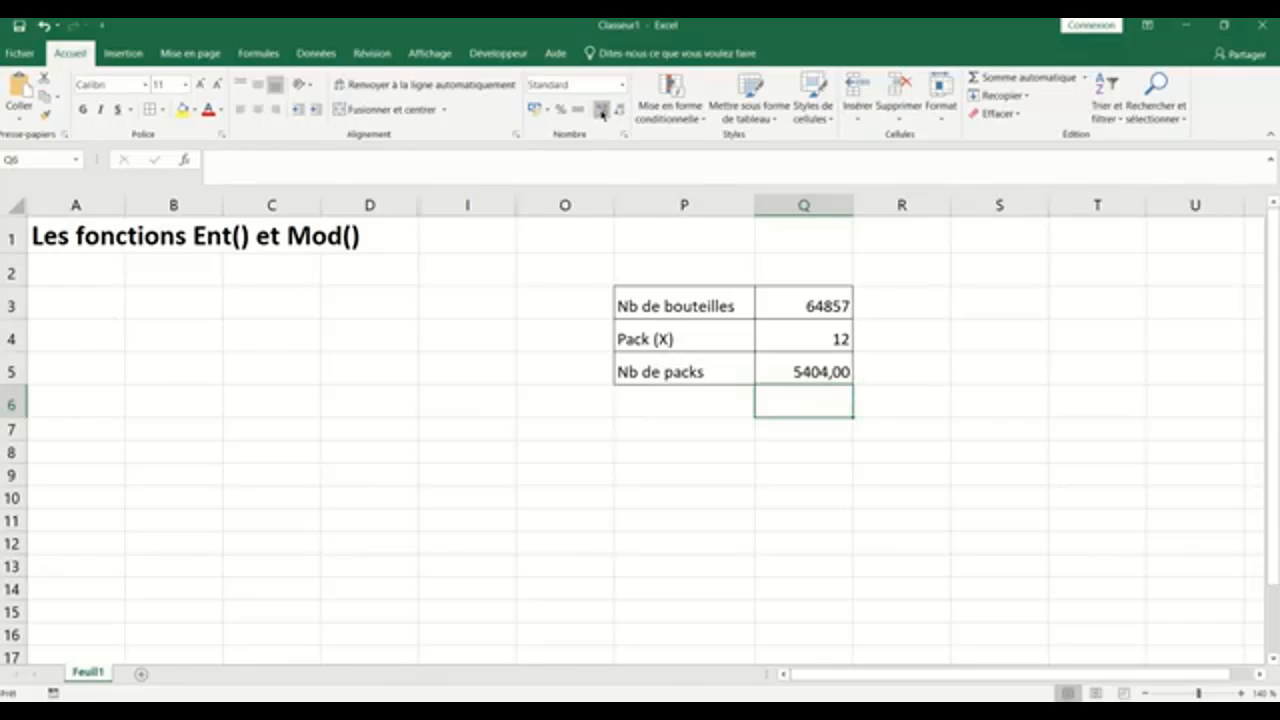
Step: Format the number of packs in Q5 to display no decimals
click(818, 377)
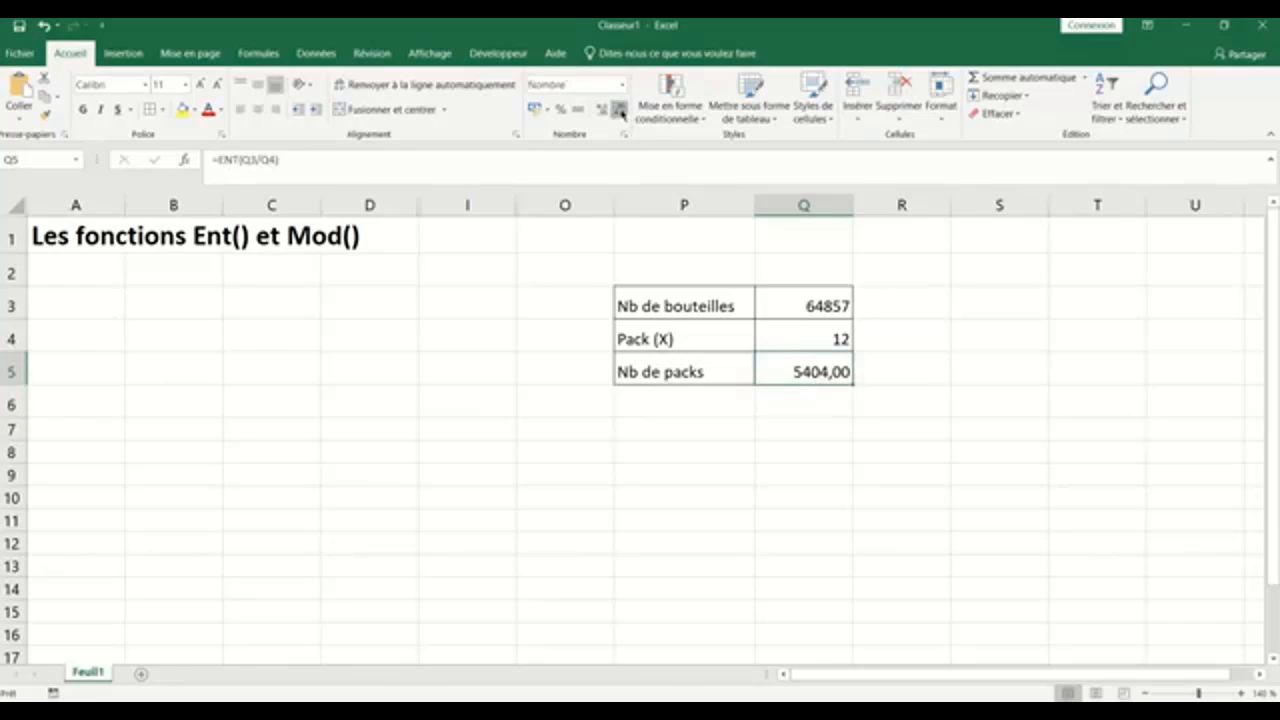
click(619, 109)
click(619, 109)
Step: Add the label "Reste" in P6 and calculate the remainder in Q6 with =MOD(Q3;Q4)
click(700, 400)
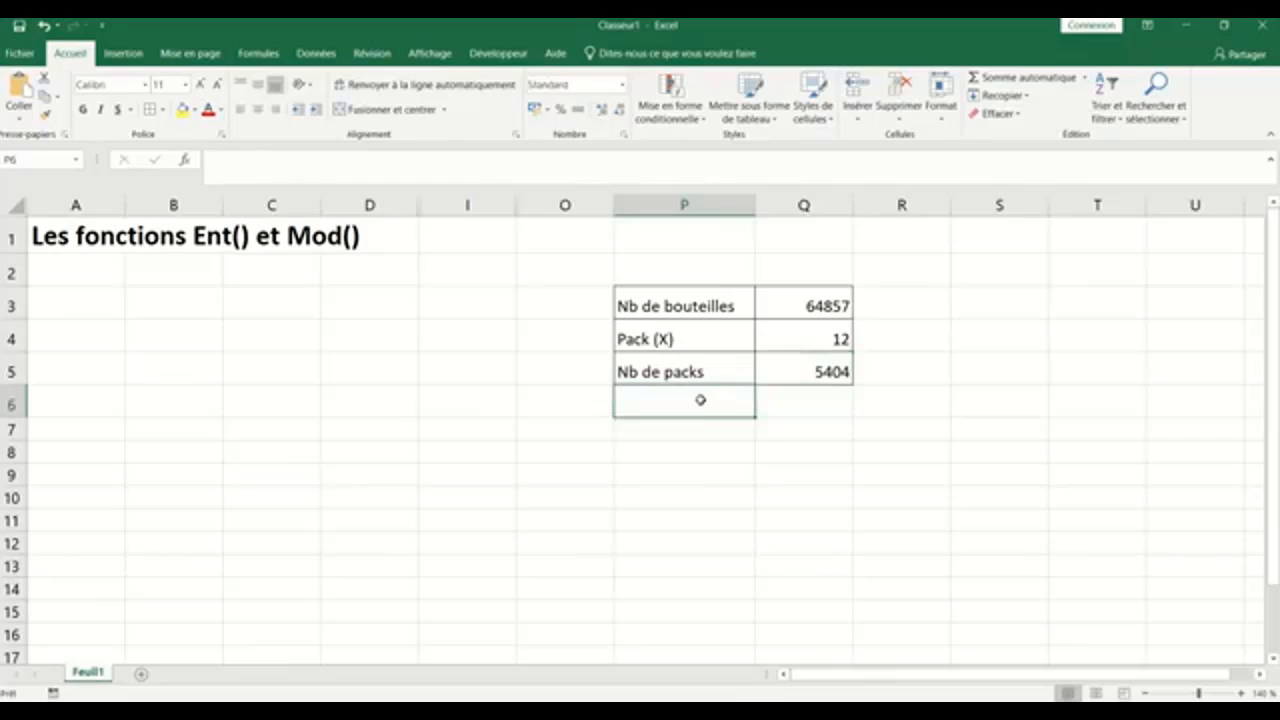
text(Reste)
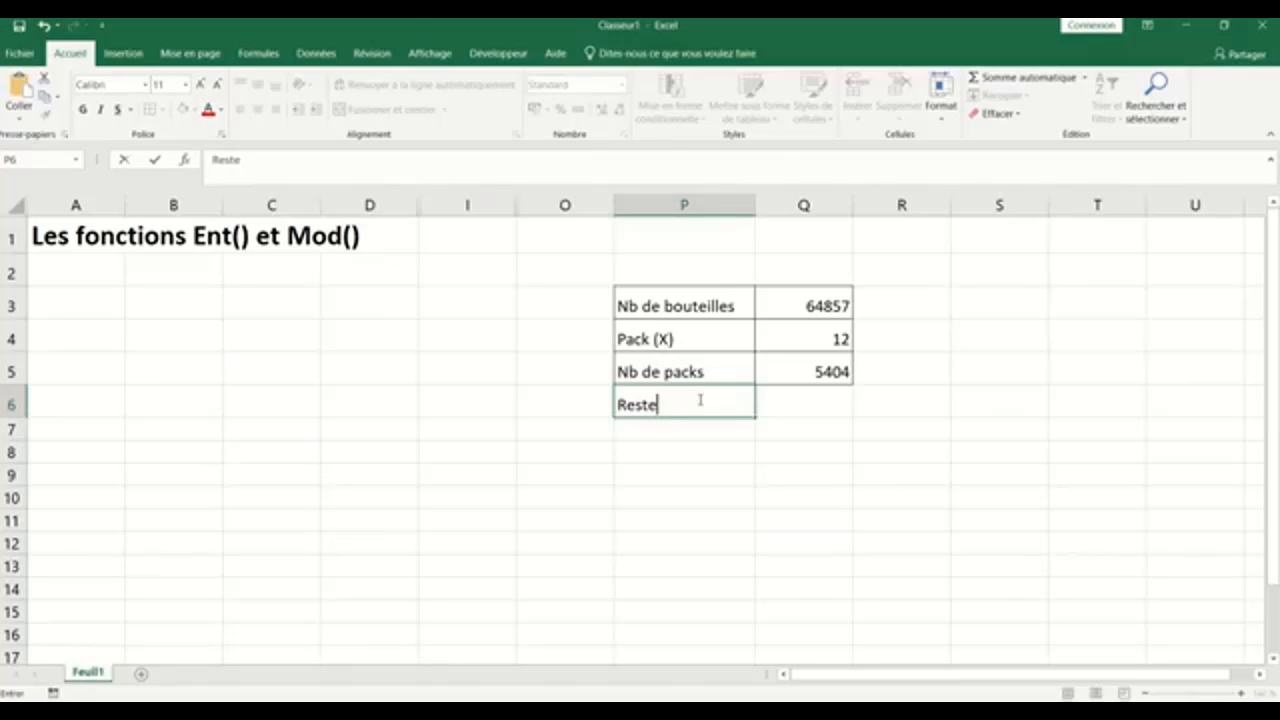
click(804, 411)
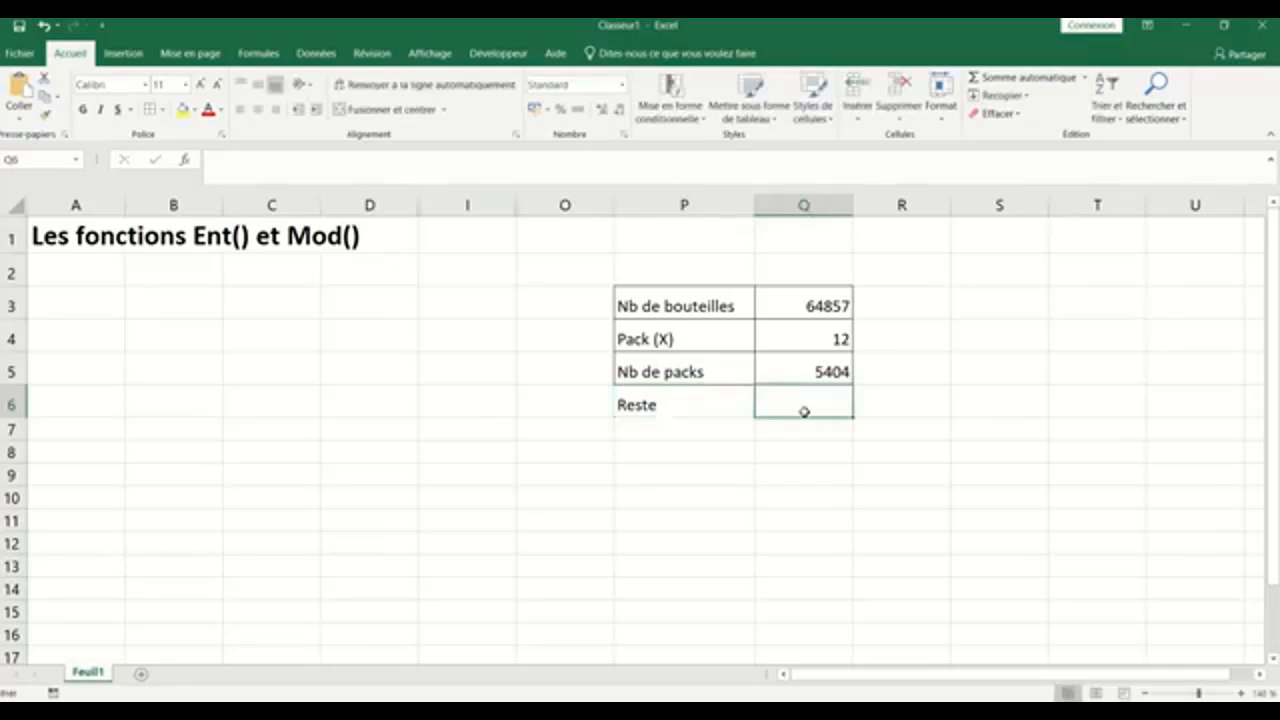
text(=mod)
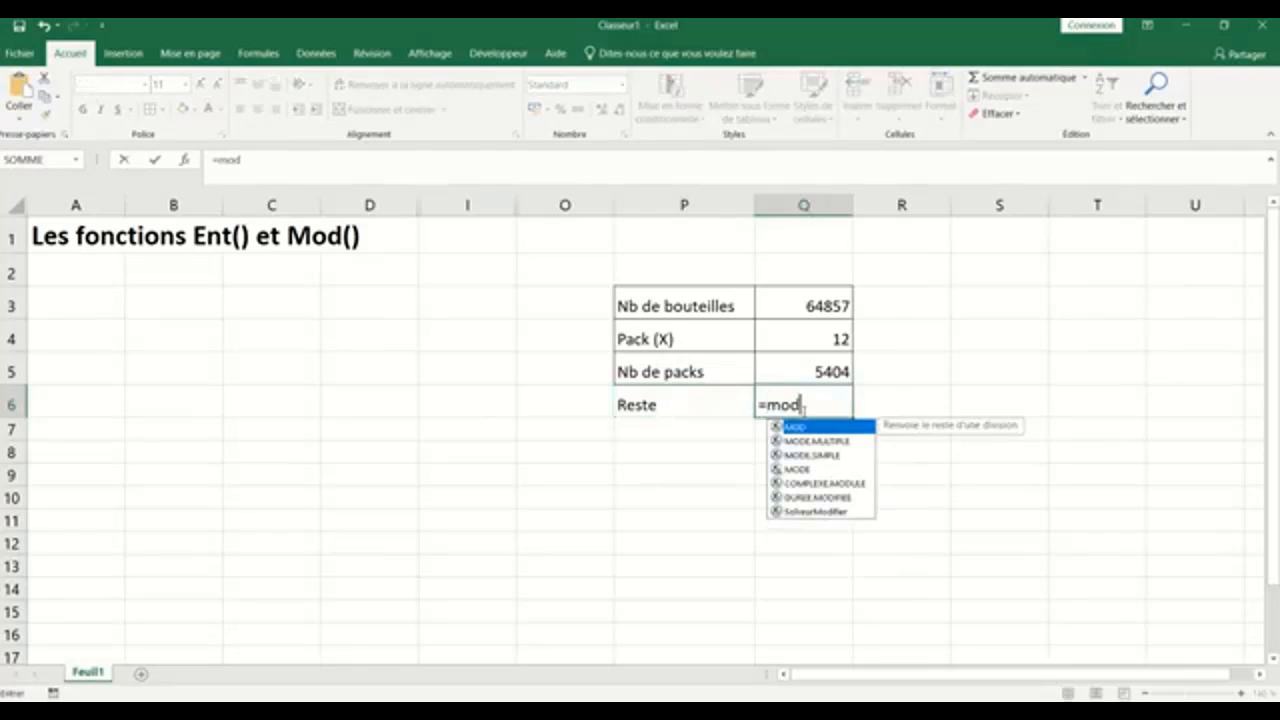
text(()
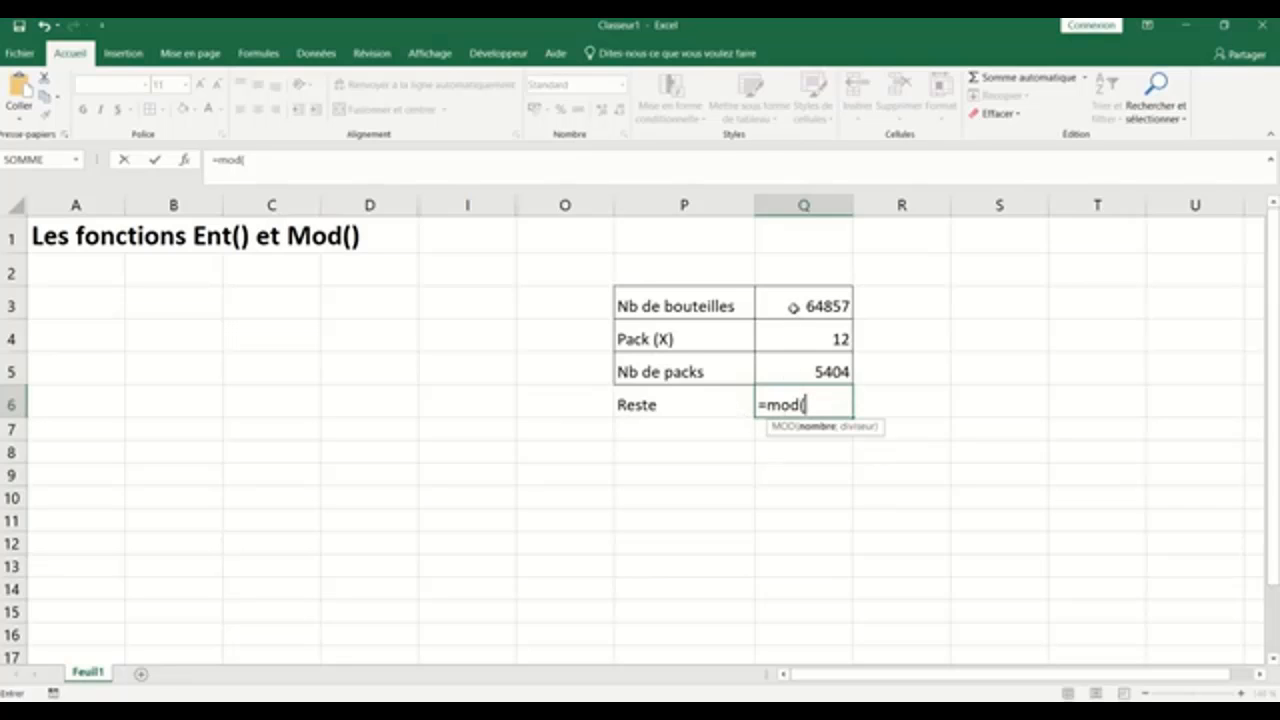
click(793, 307)
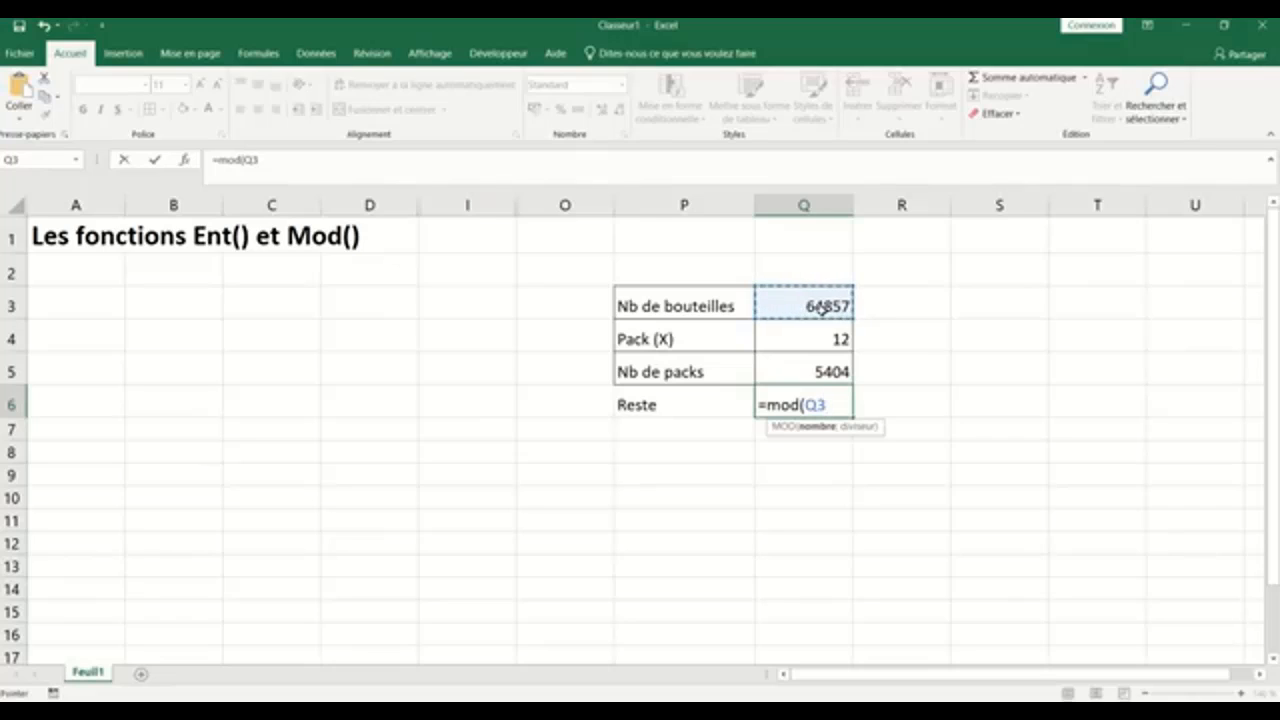
text(;)
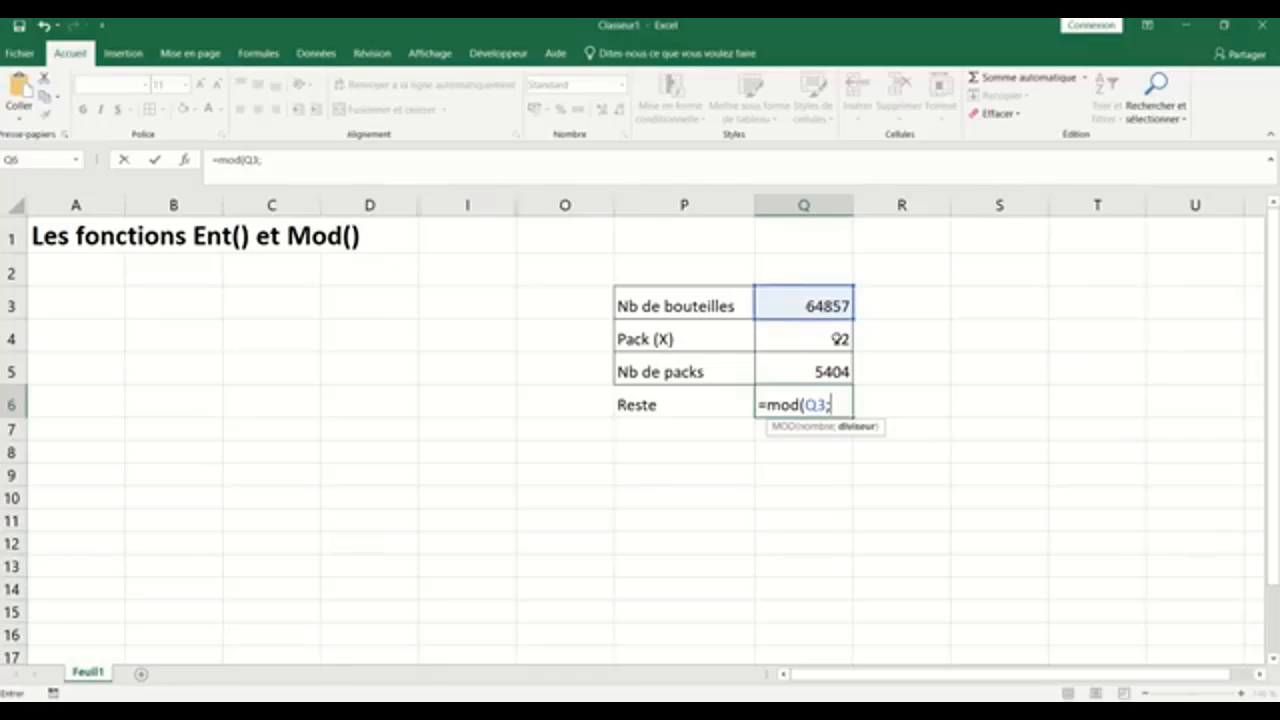
click(838, 340)
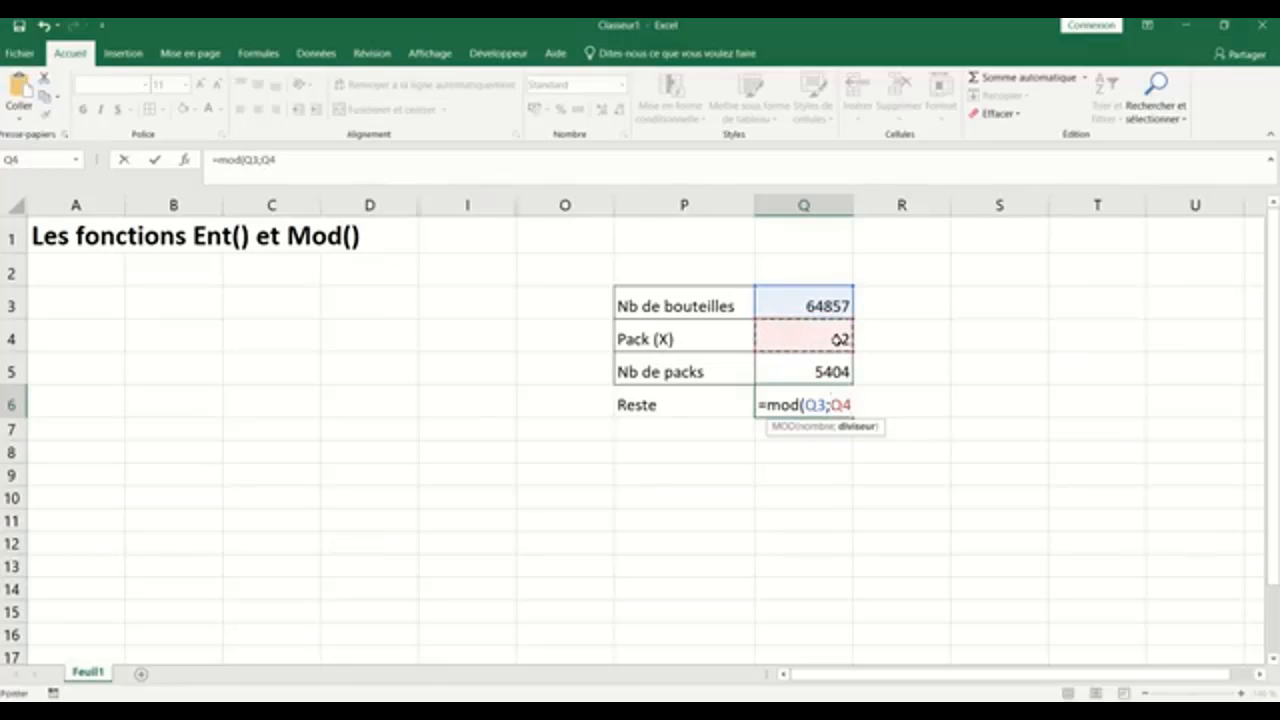
text())
key(Return)
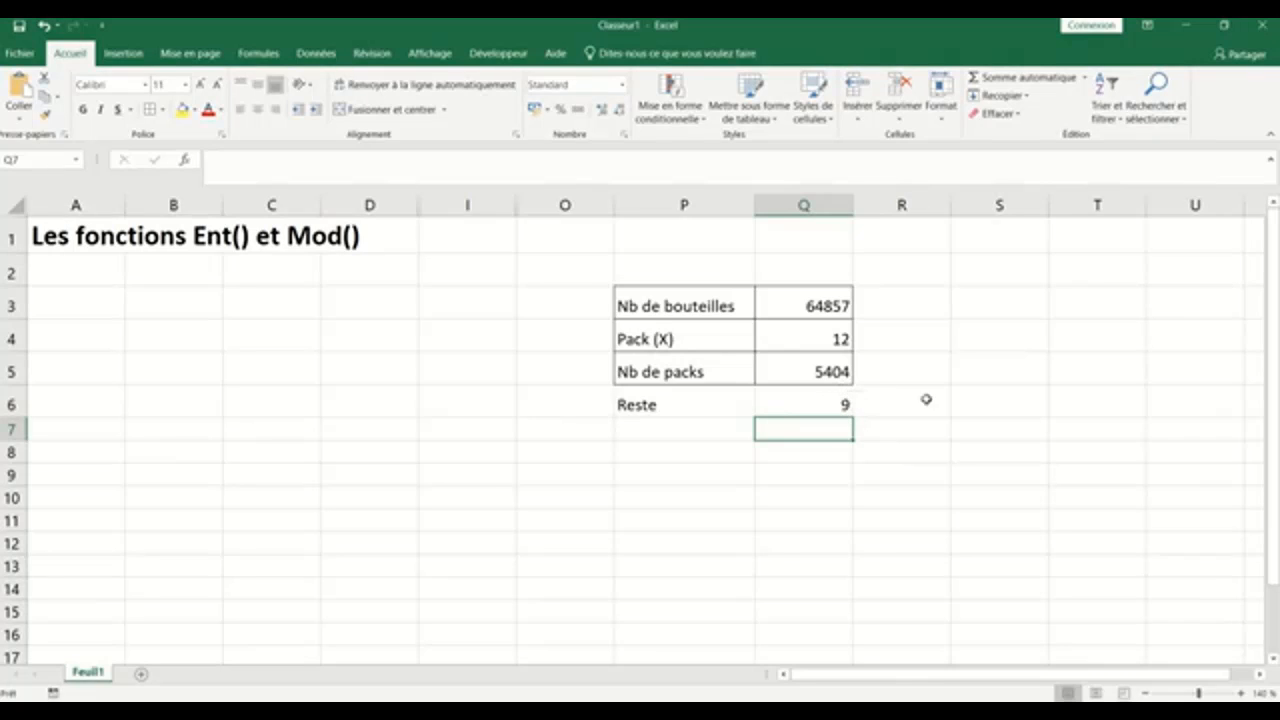
Step: Enter the check calculation =5404*12 in cell S6
click(971, 399)
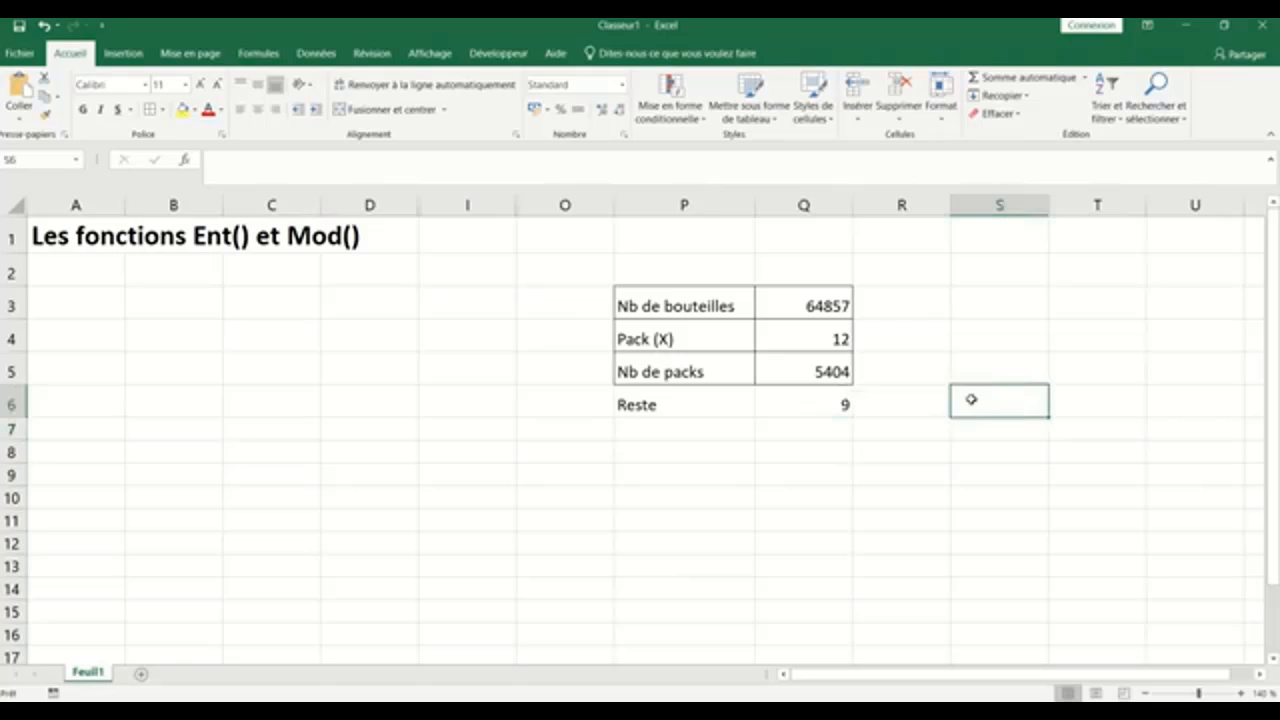
text(=)
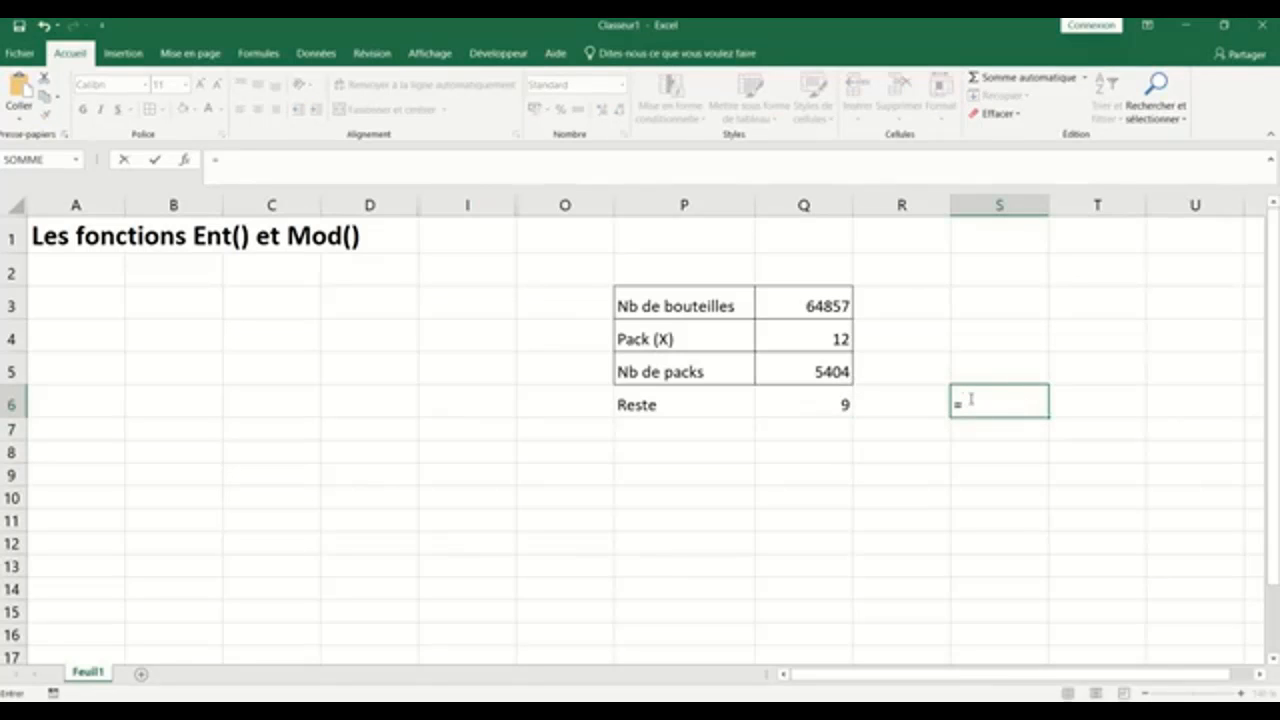
text(5404*12)
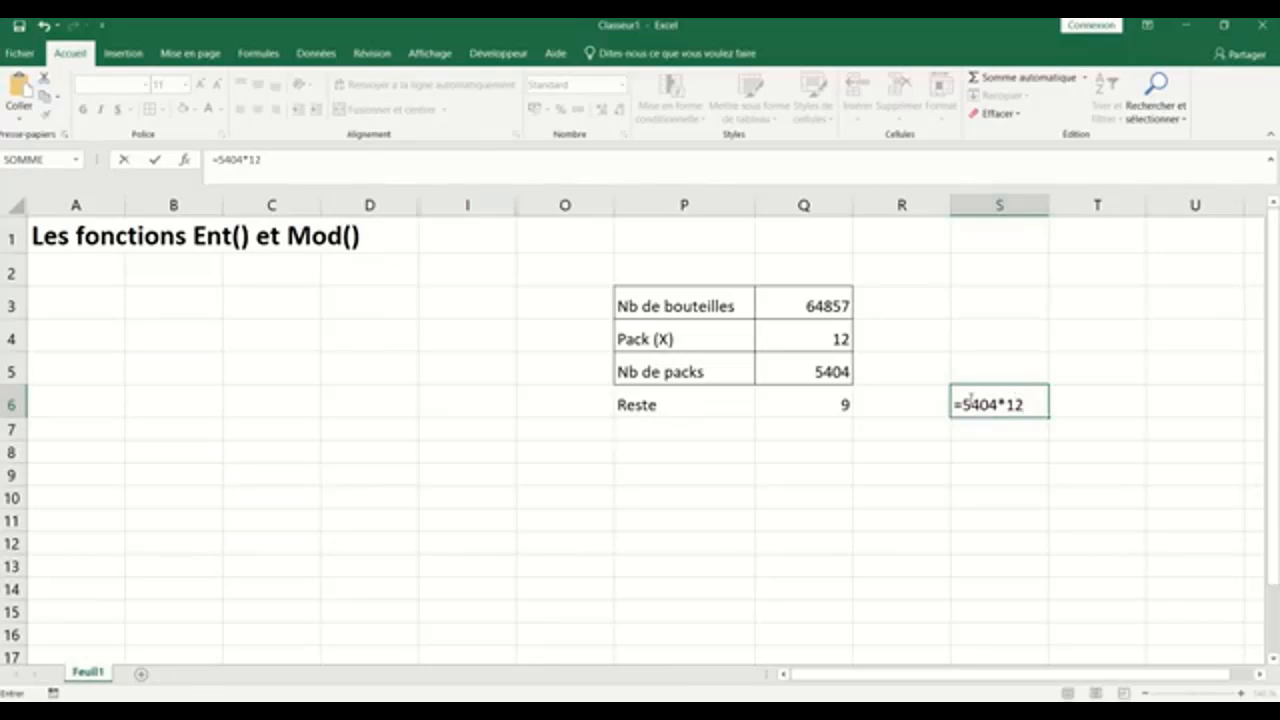
key(Return)
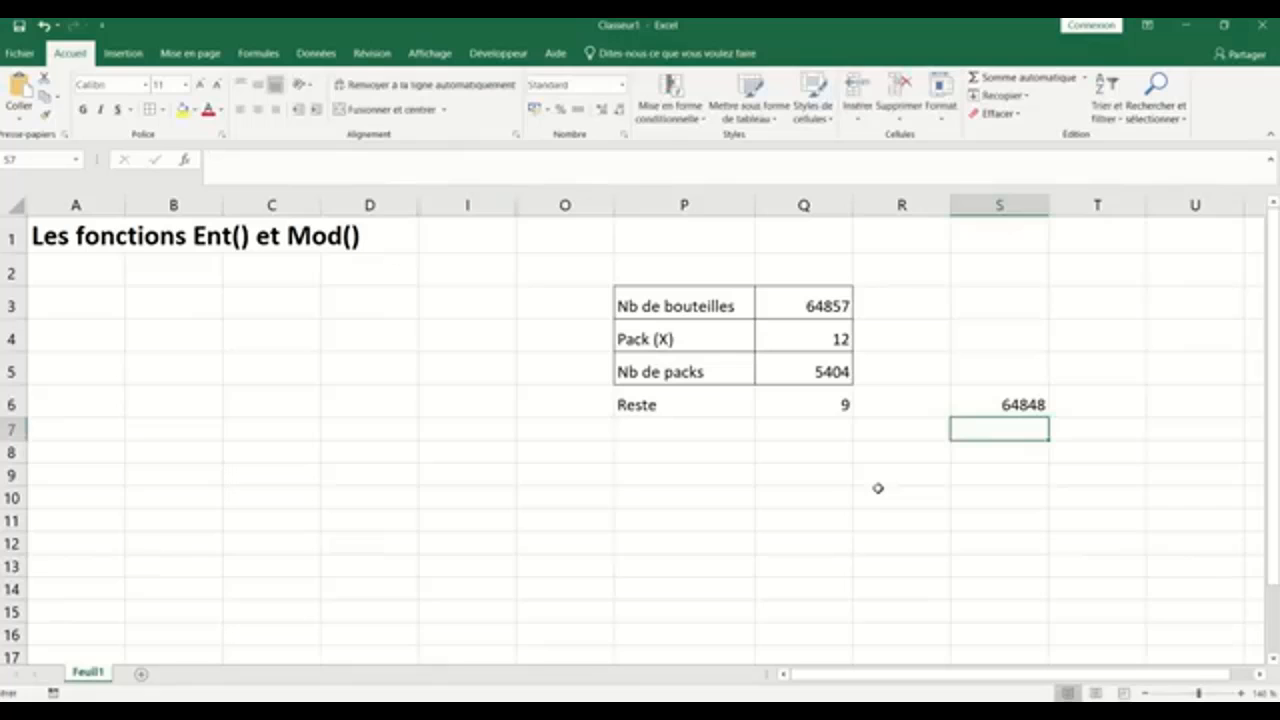
Step: Add the remainder to the check formula in S6 so it reads =5404*12+9
double_click(988, 405)
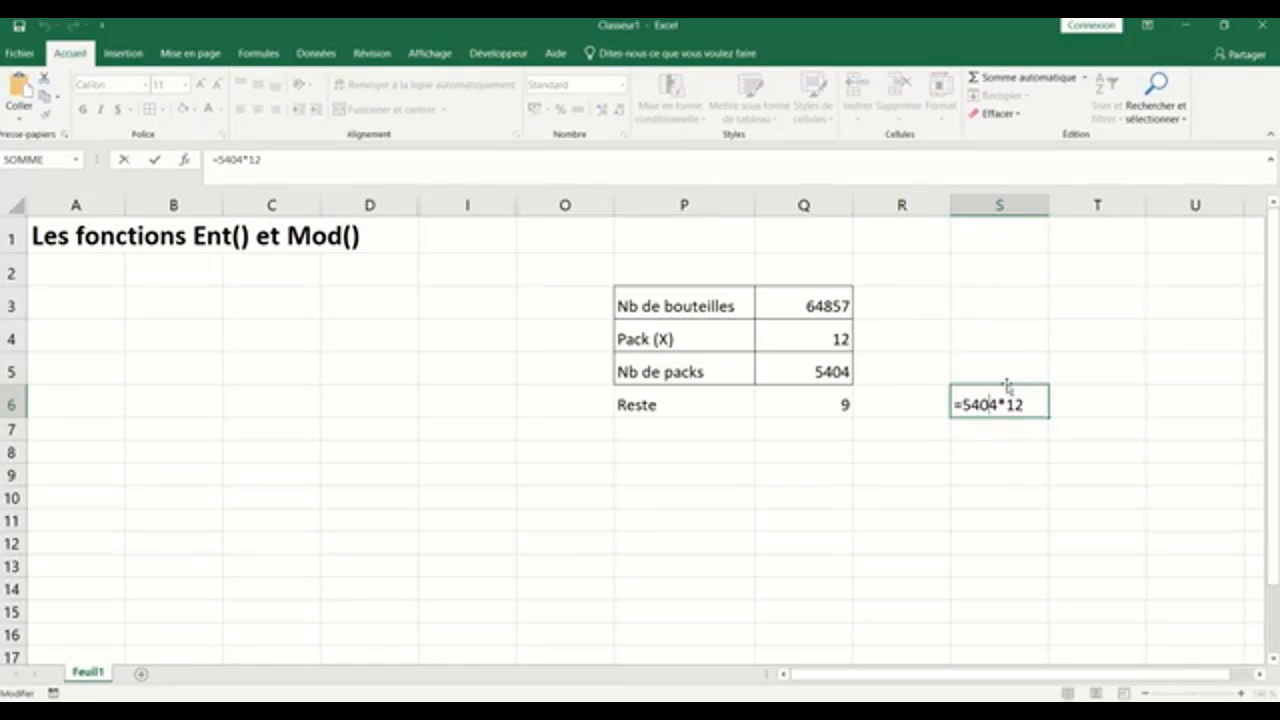
click(1028, 400)
text(+9)
key(Return)
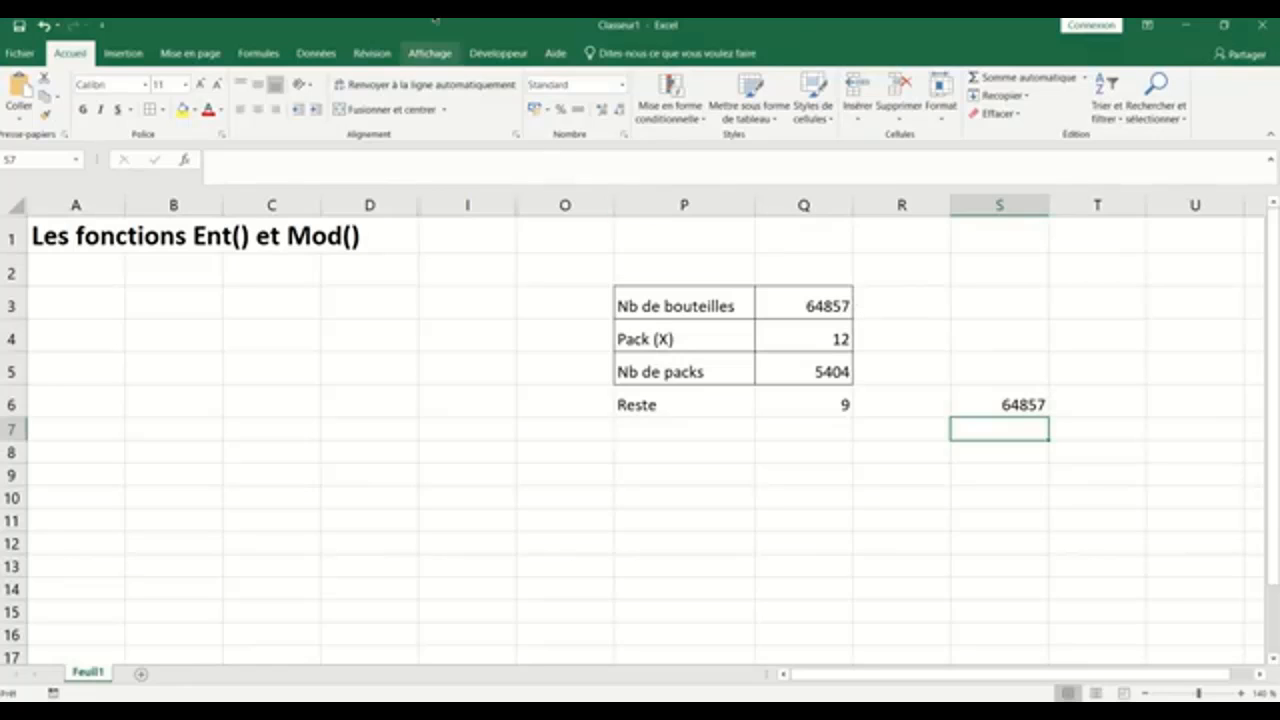
mouse_move(524, 40)
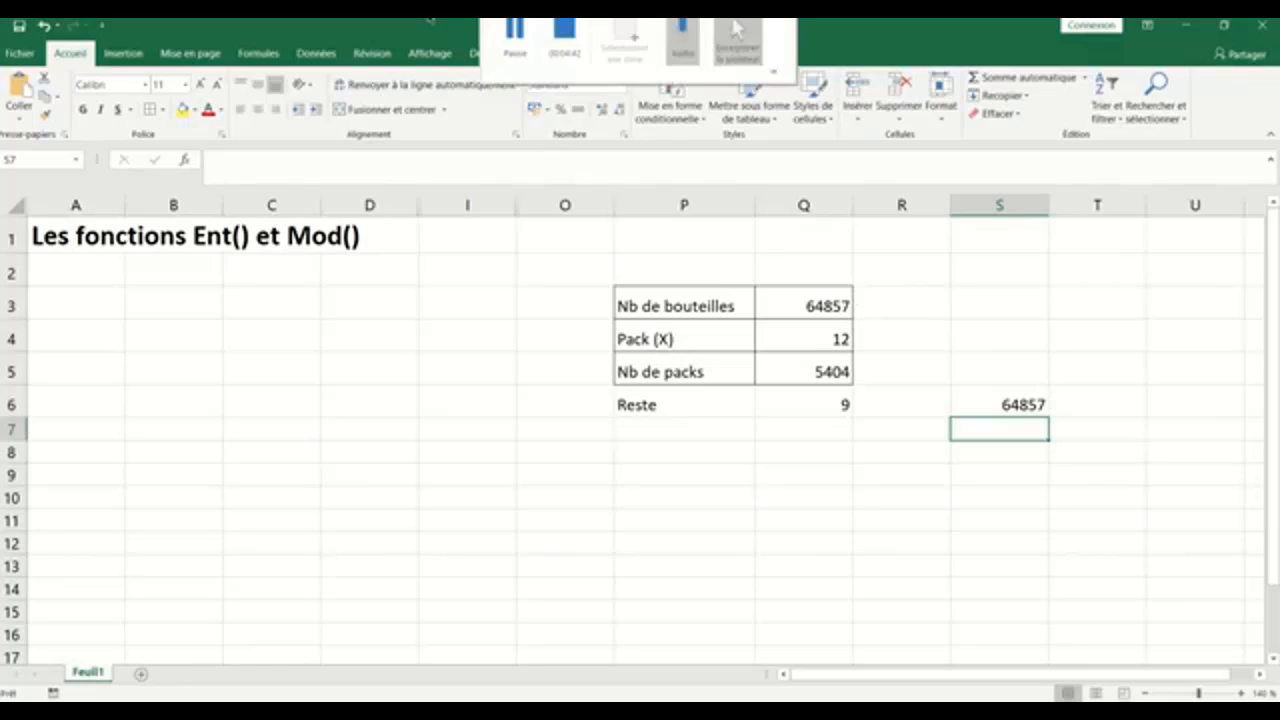
click(560, 44)
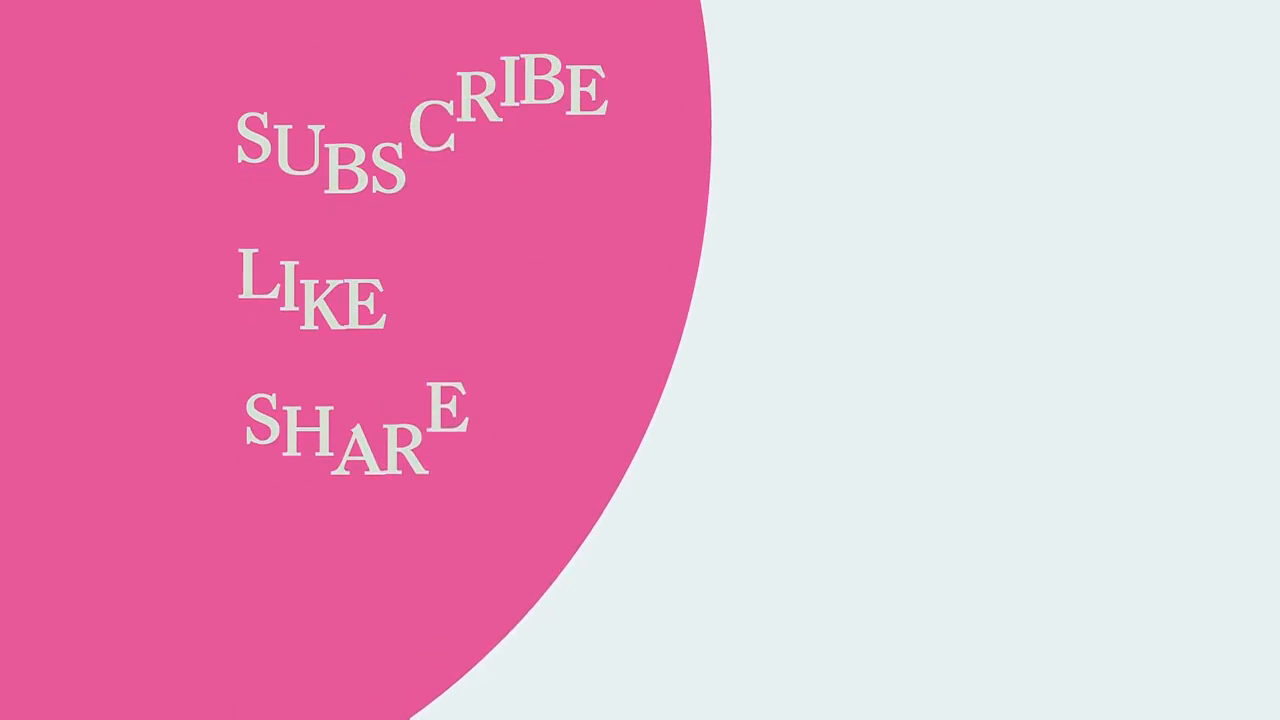